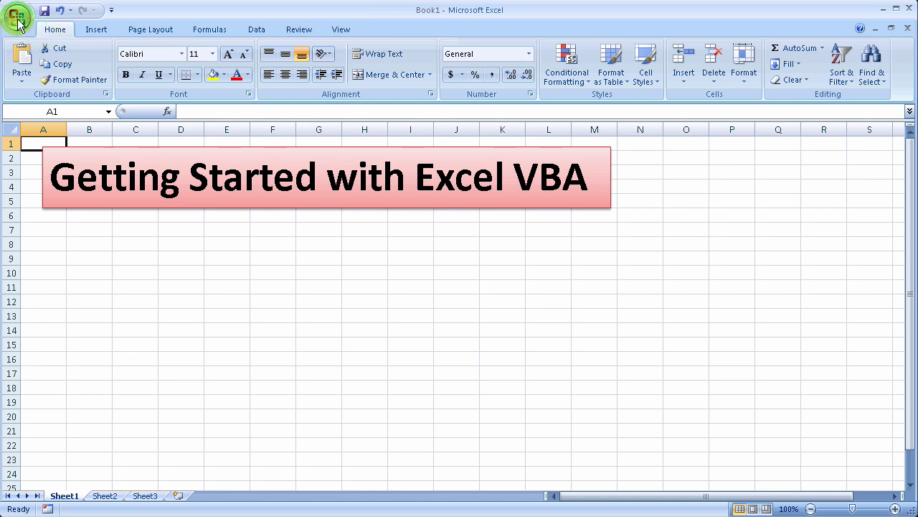
Step: Enable the option to show the Developer tab in the Ribbon in Book1's Excel options
{"action": "left_click", "coordinate": [17, 20]}
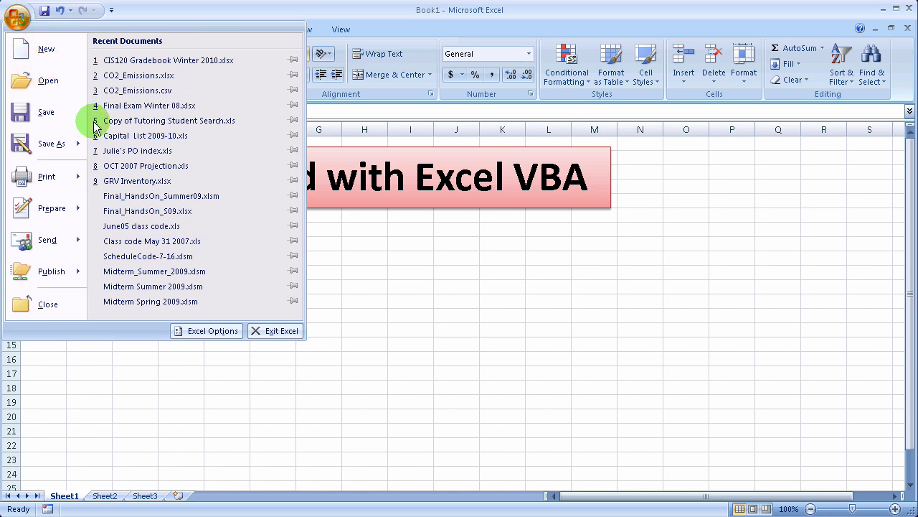
{"action": "left_click", "coordinate": [207, 333]}
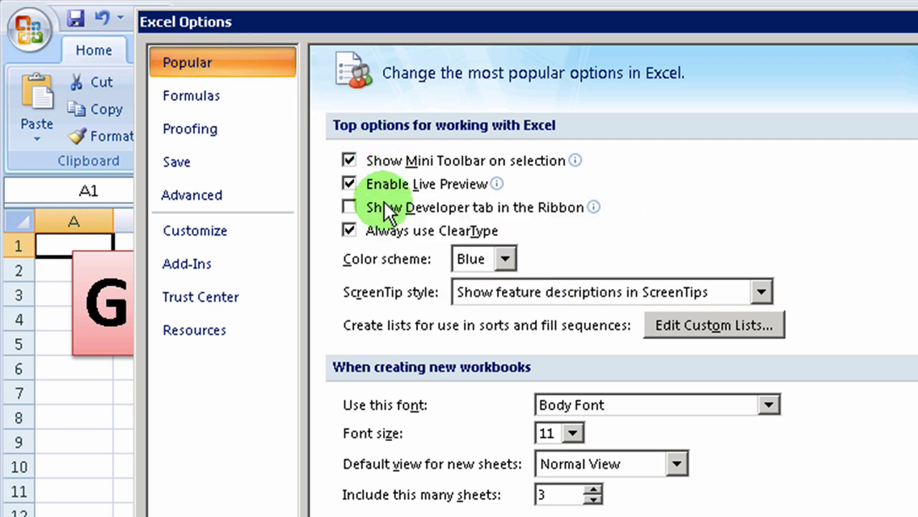
{"action": "mouse_move", "coordinate": [384, 207]}
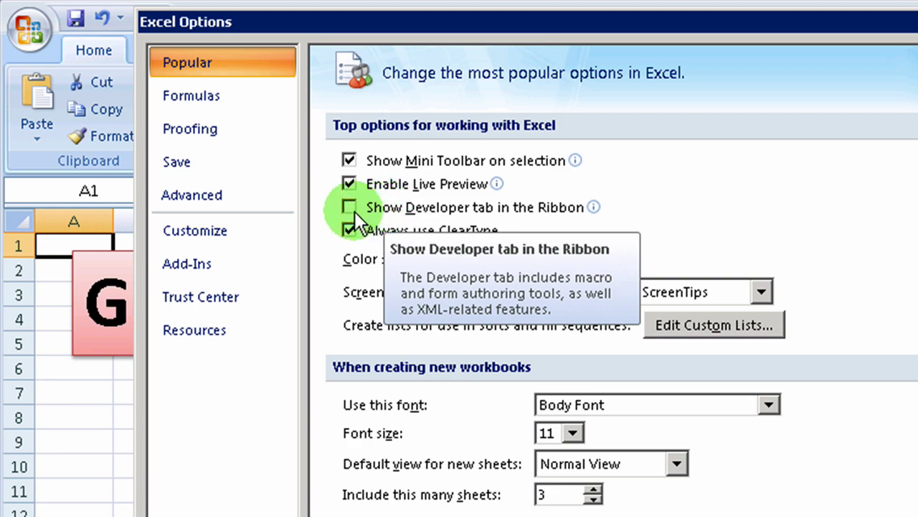
{"action": "left_click", "coordinate": [351, 209]}
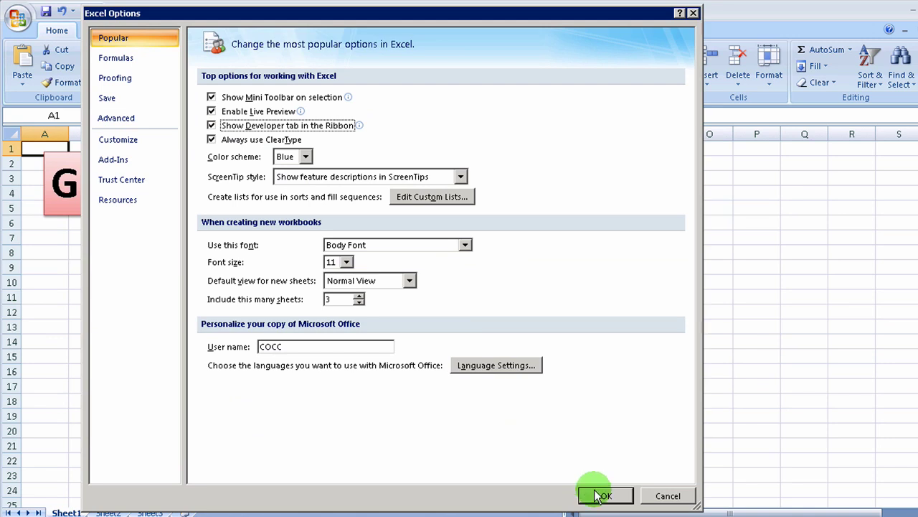
{"action": "left_click", "coordinate": [603, 495]}
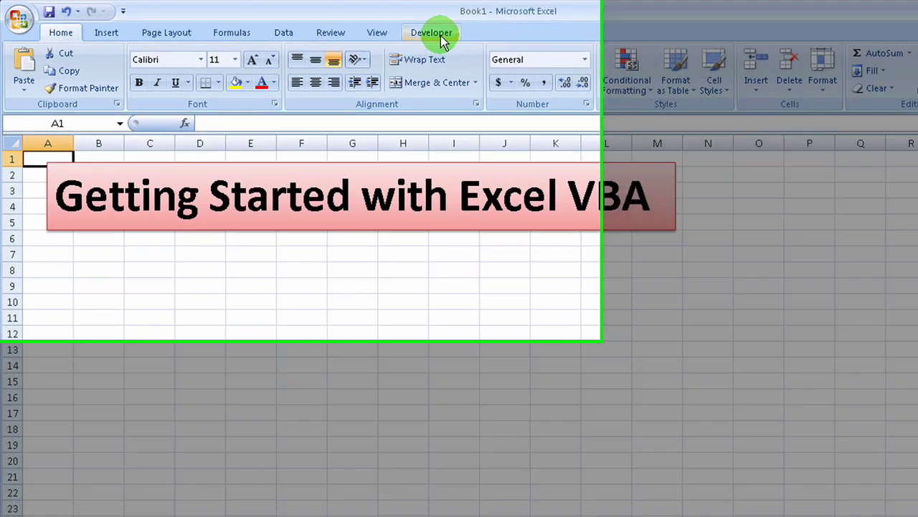
Step: Open the Visual Basic editor for Book1 and reposition and resize its window over the worksheet
{"action": "left_click", "coordinate": [412, 32]}
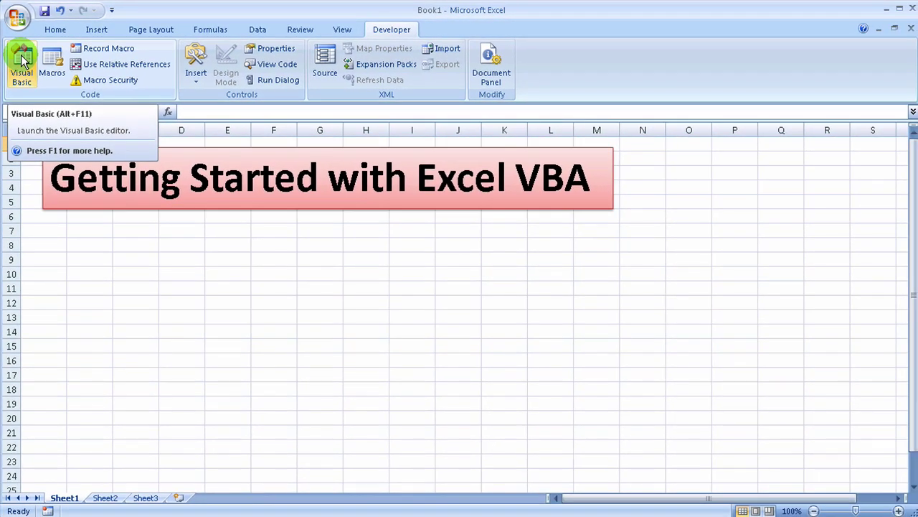
{"action": "left_click", "coordinate": [23, 64]}
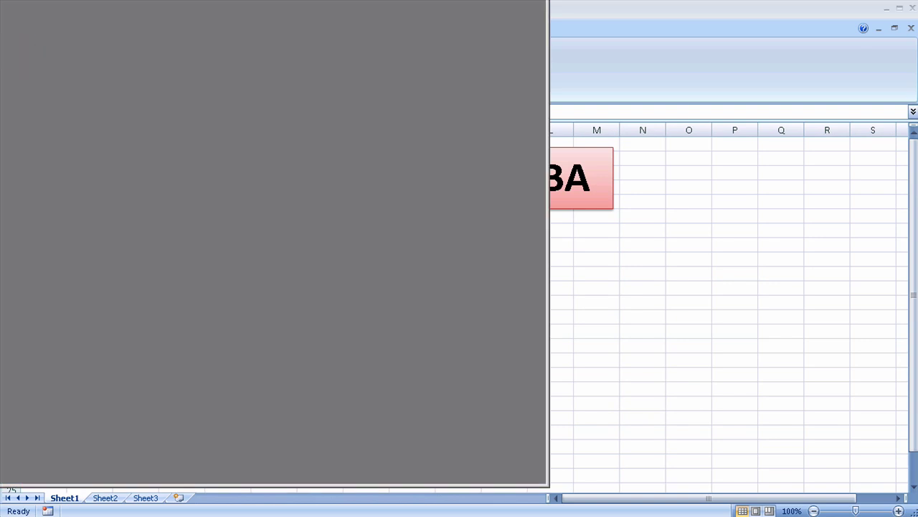
{"action": "left_click_drag", "start_coordinate": [33, 14], "coordinate": [214, 17]}
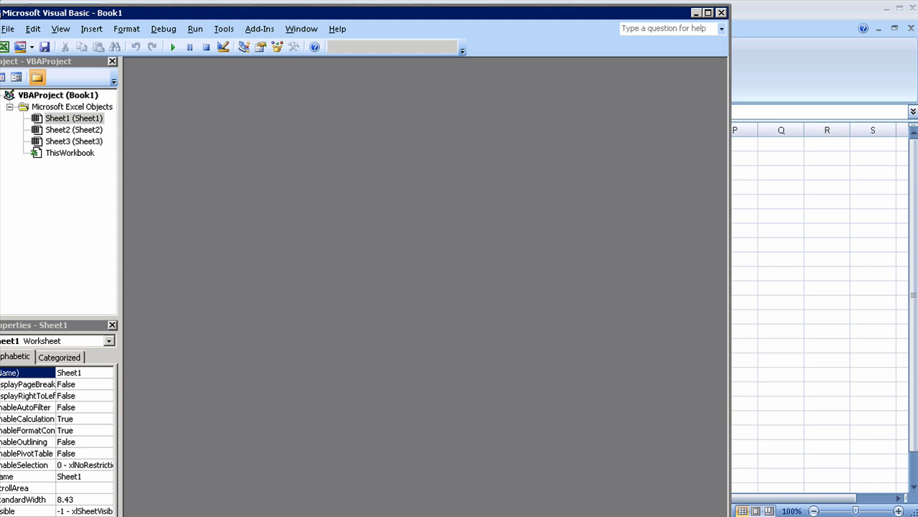
{"action": "left_click_drag", "start_coordinate": [537, 509], "coordinate": [537, 511]}
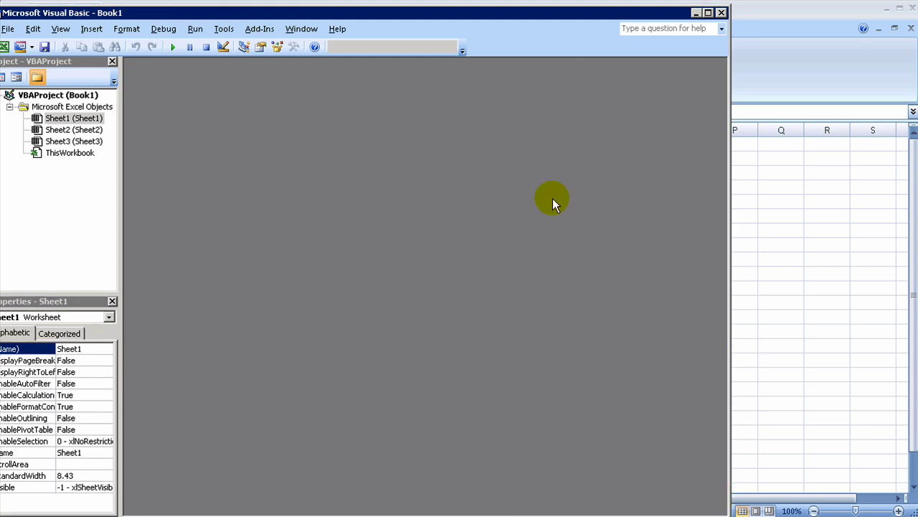
{"action": "left_click_drag", "start_coordinate": [371, 12], "coordinate": [385, 16]}
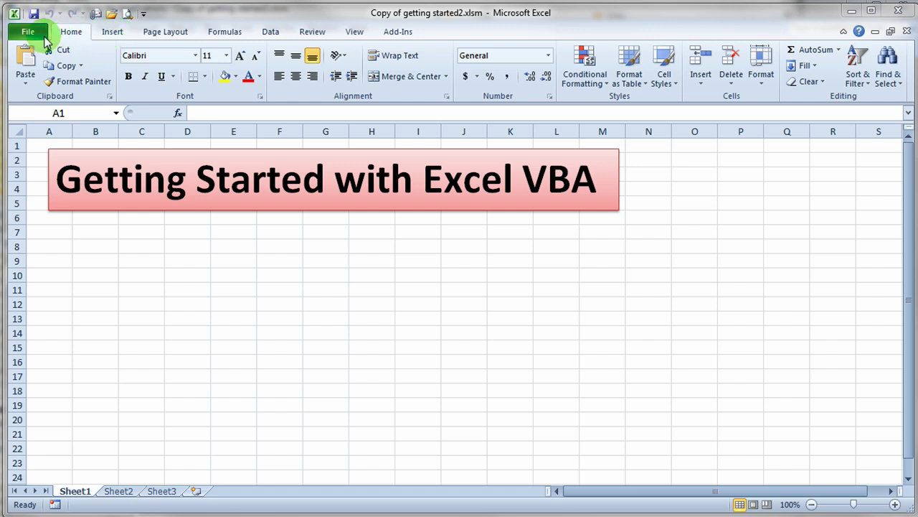
Step: In the Copy of getting started2.xlsm workbook, customize the Ribbon to include the Developer main tab
{"action": "left_click", "coordinate": [29, 36]}
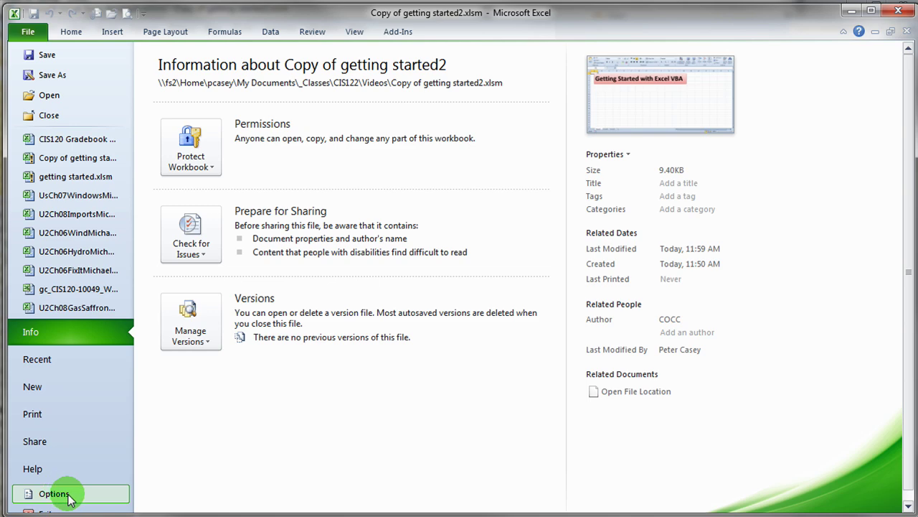
{"action": "left_click", "coordinate": [68, 495]}
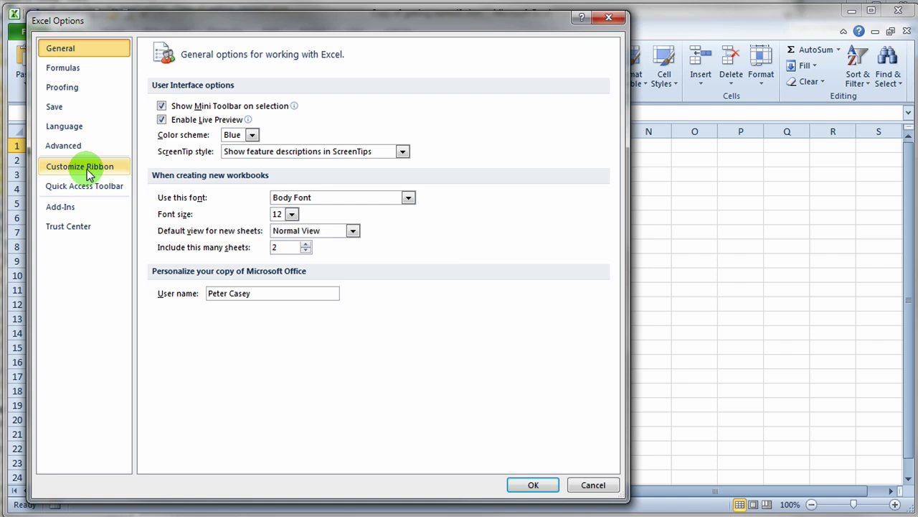
{"action": "left_click", "coordinate": [86, 168]}
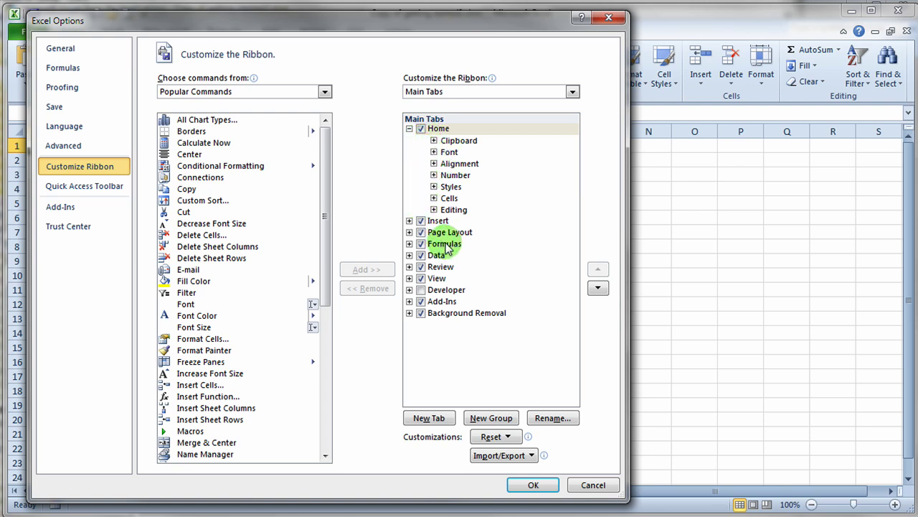
{"action": "left_click", "coordinate": [421, 290]}
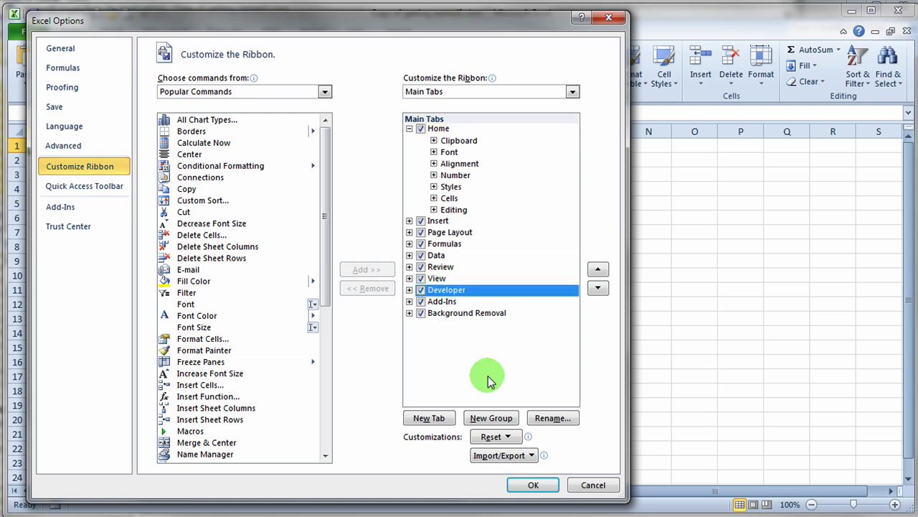
{"action": "left_click", "coordinate": [535, 485]}
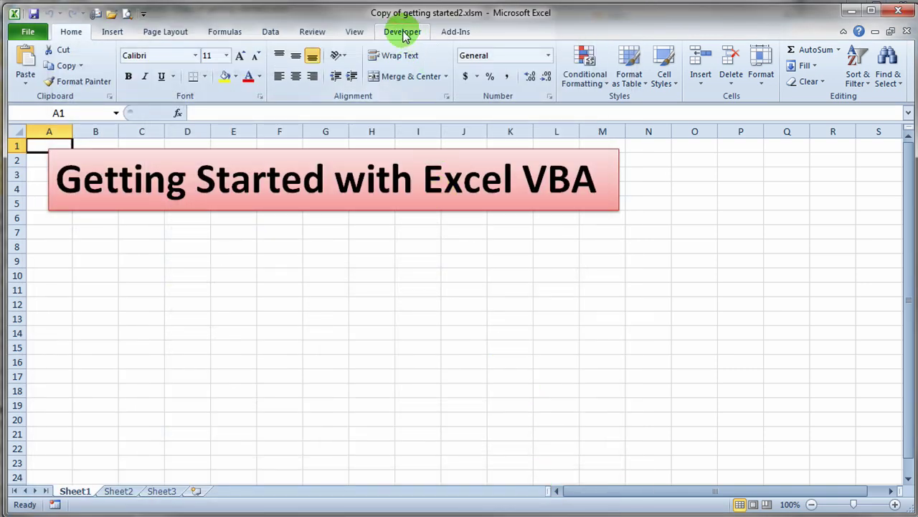
Step: Open the Visual Basic editor and view the properties of Sheet1 and ThisWorkbook
{"action": "left_click", "coordinate": [404, 34]}
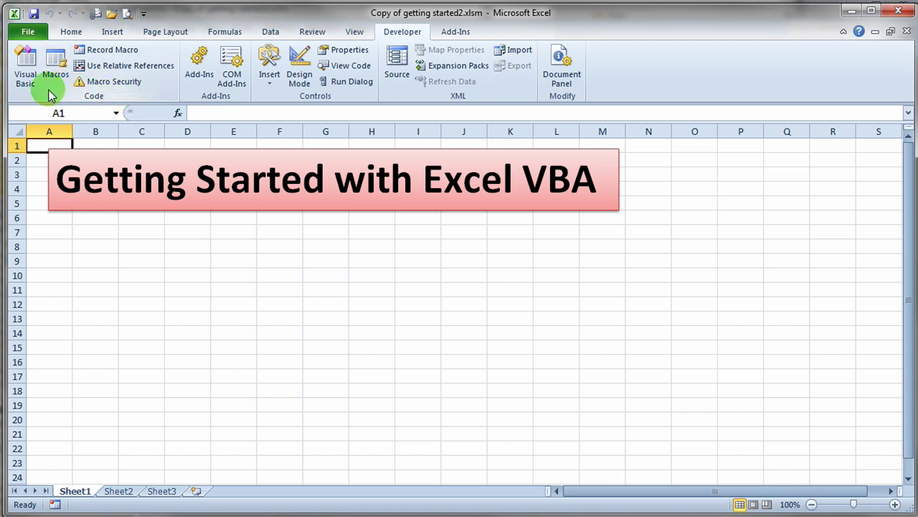
{"action": "left_click", "coordinate": [26, 65]}
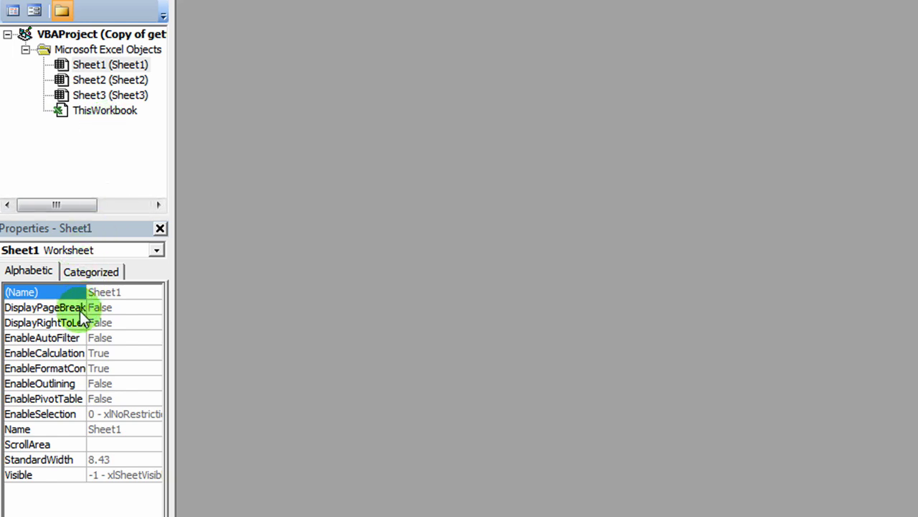
{"action": "left_click", "coordinate": [81, 66]}
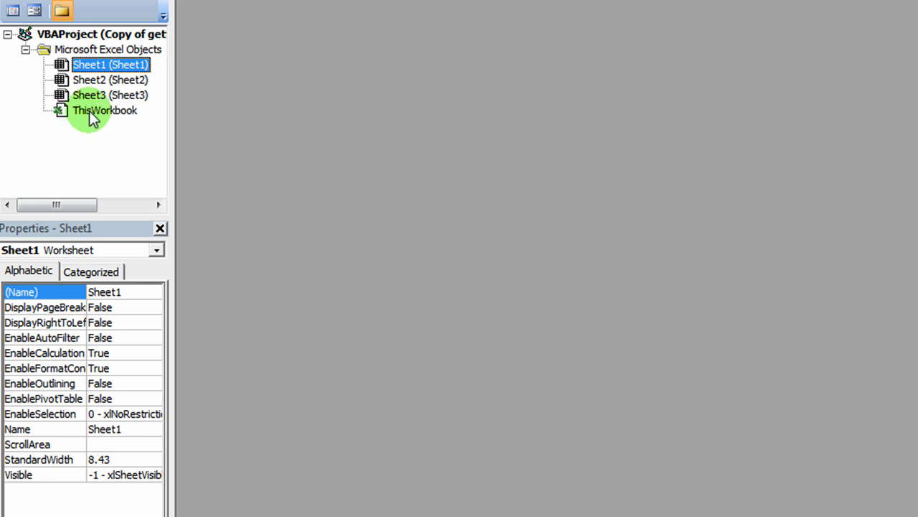
{"action": "left_click", "coordinate": [91, 115]}
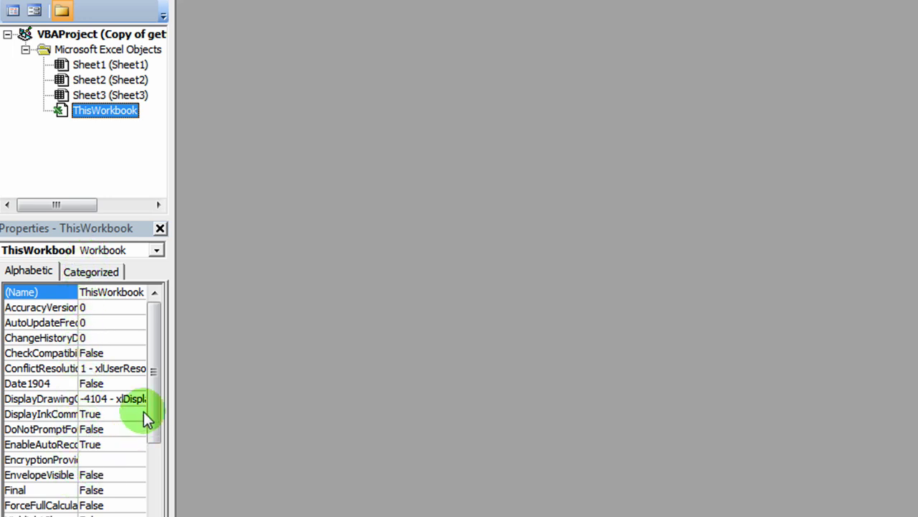
{"action": "left_click_drag", "start_coordinate": [156, 399], "coordinate": [160, 379]}
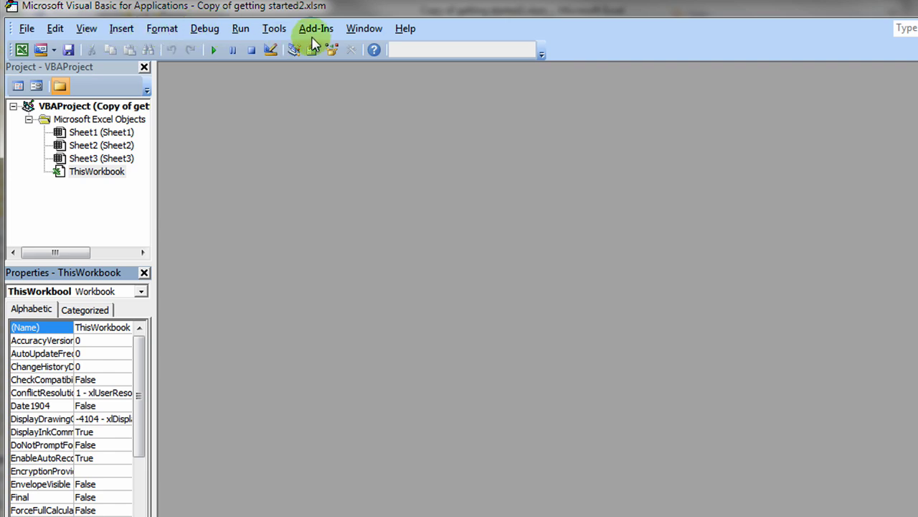
Step: Turn on Require Variable Declaration in the Visual Basic editor's code settings
{"action": "left_click", "coordinate": [272, 35]}
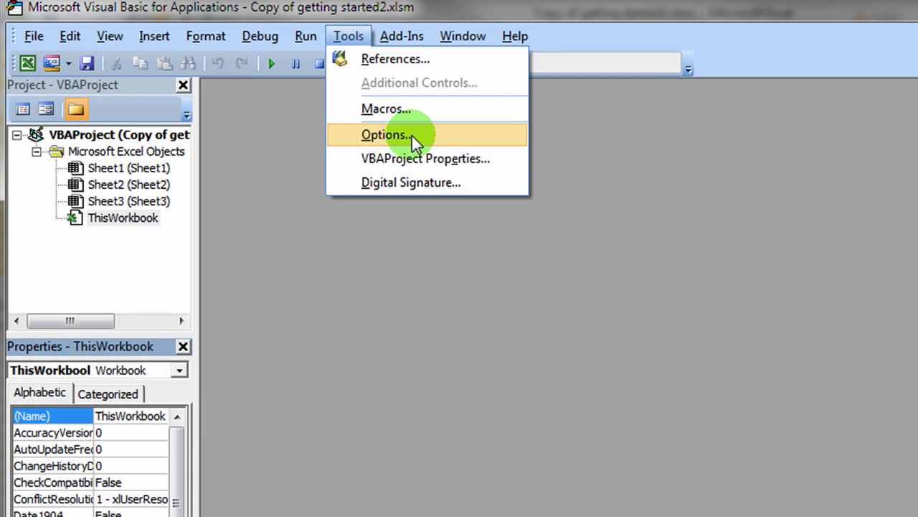
{"action": "left_click", "coordinate": [412, 136]}
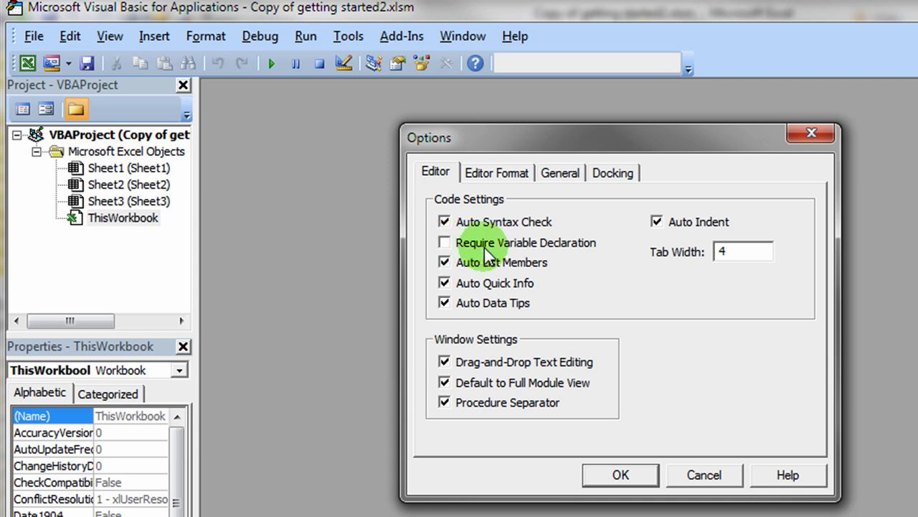
{"action": "left_click", "coordinate": [444, 243]}
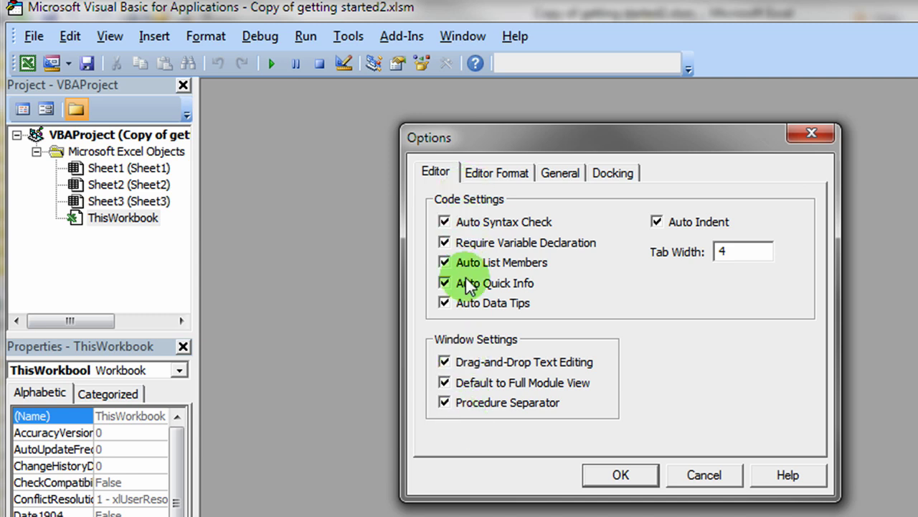
Step: Set the code editor's font size to 12
{"action": "left_click", "coordinate": [514, 176]}
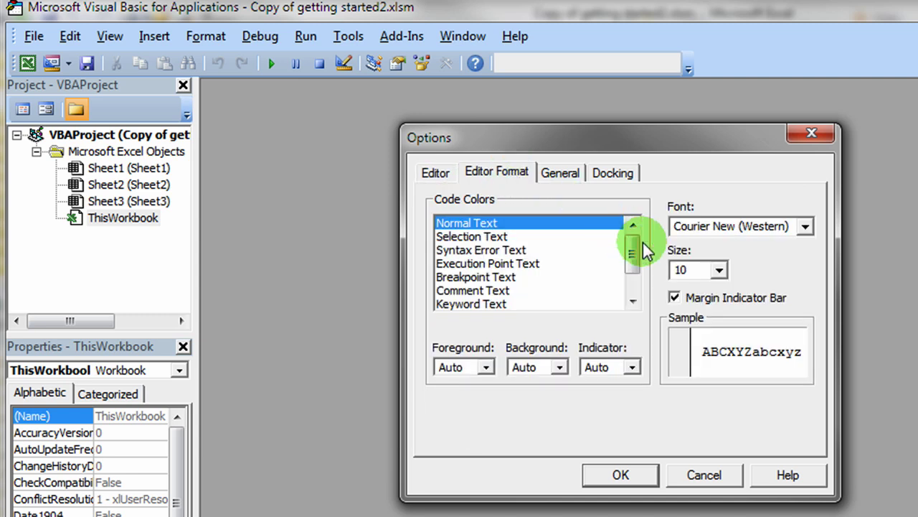
{"action": "left_click", "coordinate": [719, 270]}
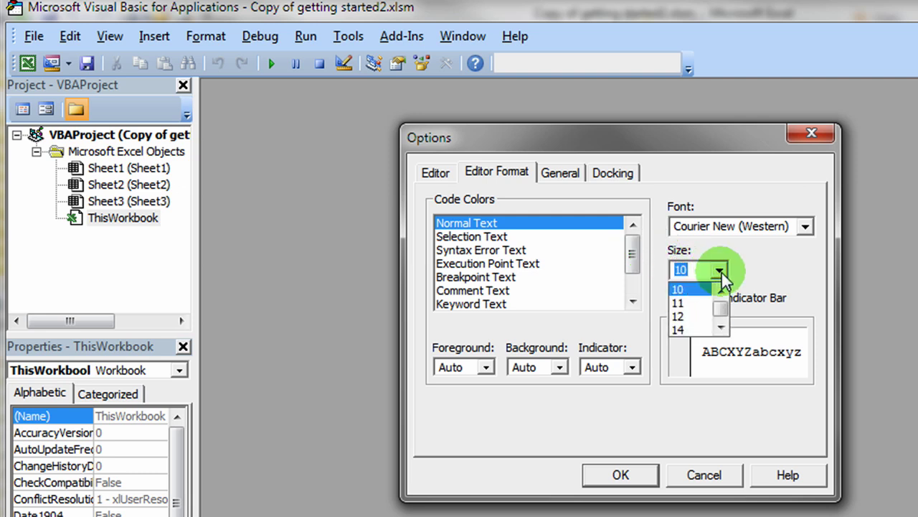
{"action": "left_click", "coordinate": [696, 315]}
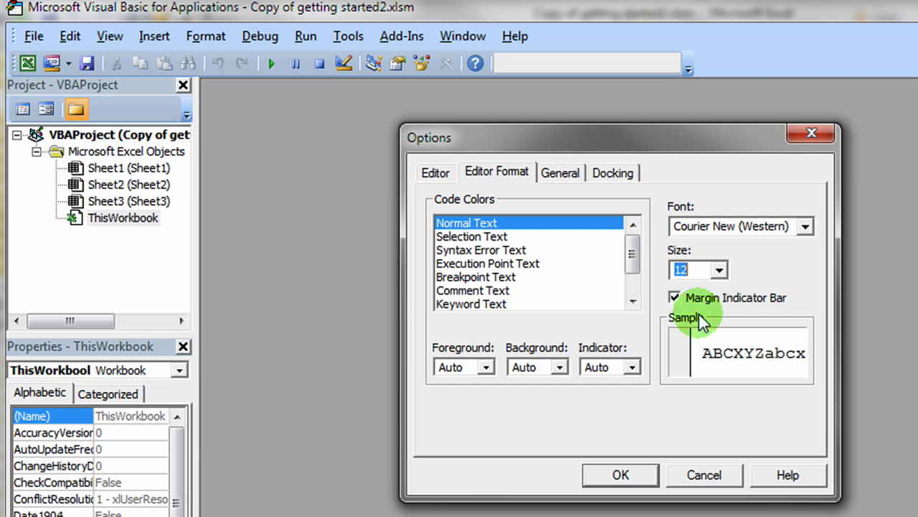
Step: Review the General and Docking options, recheck the Editor and Editor Format settings, and apply the options
{"action": "left_click", "coordinate": [559, 175]}
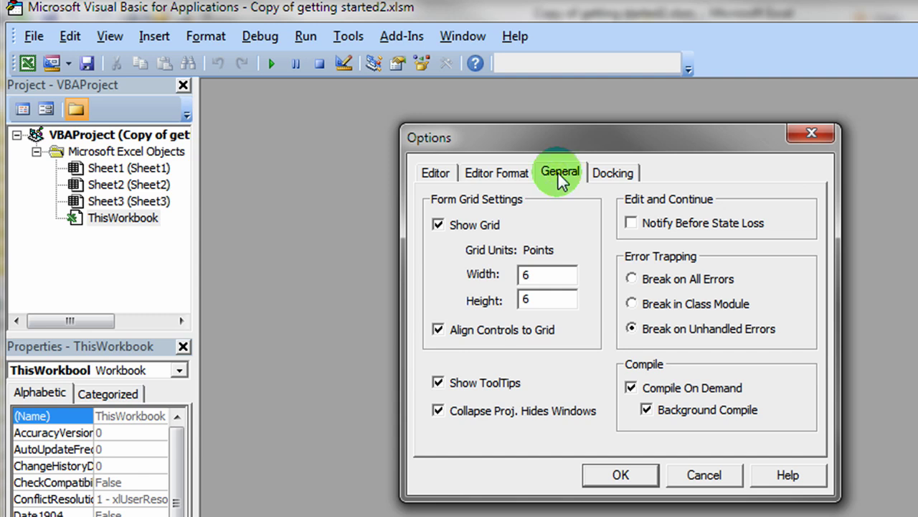
{"action": "left_click", "coordinate": [600, 174]}
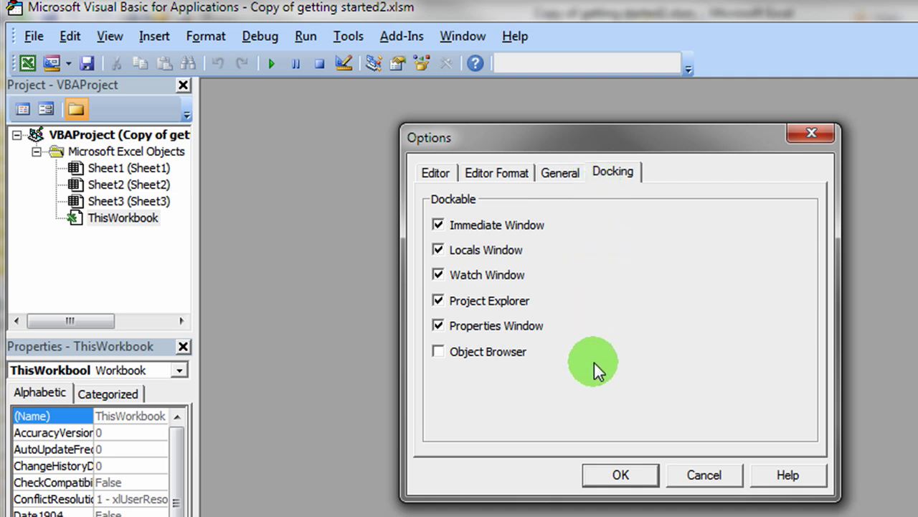
{"action": "left_click", "coordinate": [439, 173]}
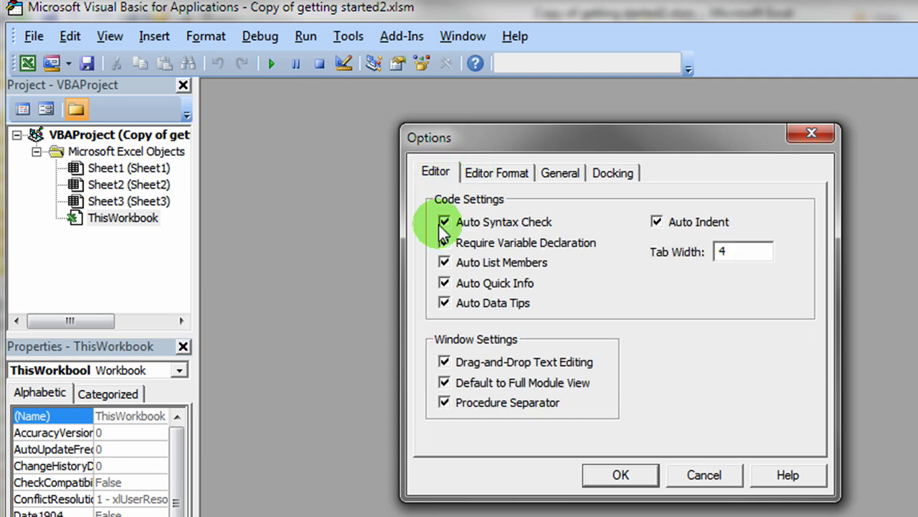
{"action": "left_click", "coordinate": [492, 177]}
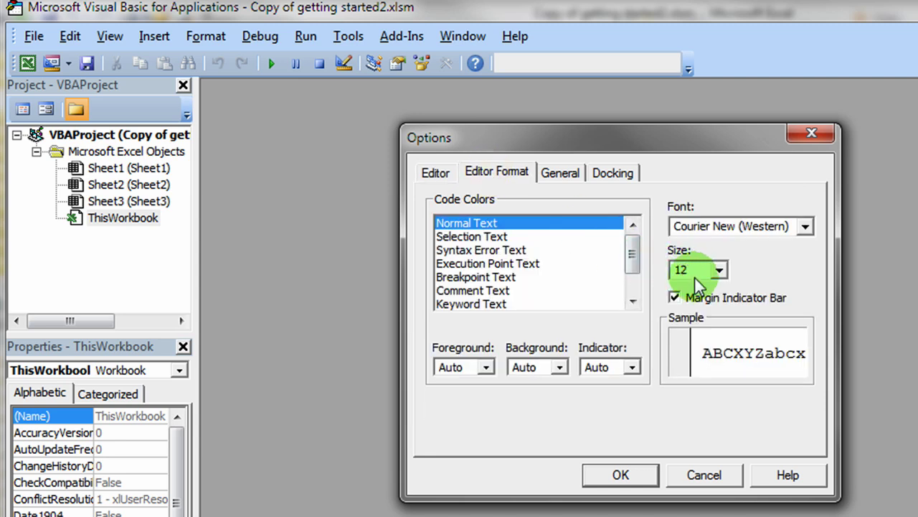
{"action": "left_click", "coordinate": [635, 475]}
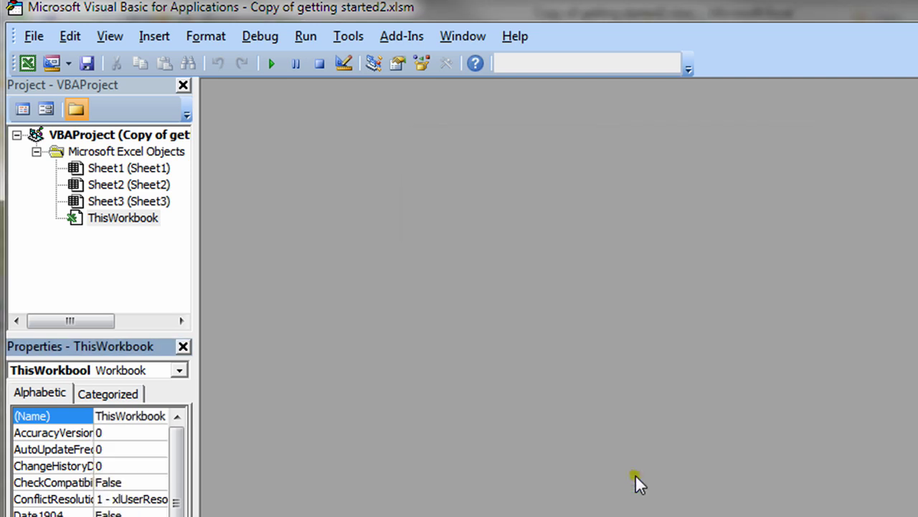
Step: Insert a new standard module into the workbook's VBA project and select it in the project tree
{"action": "right_click", "coordinate": [71, 257]}
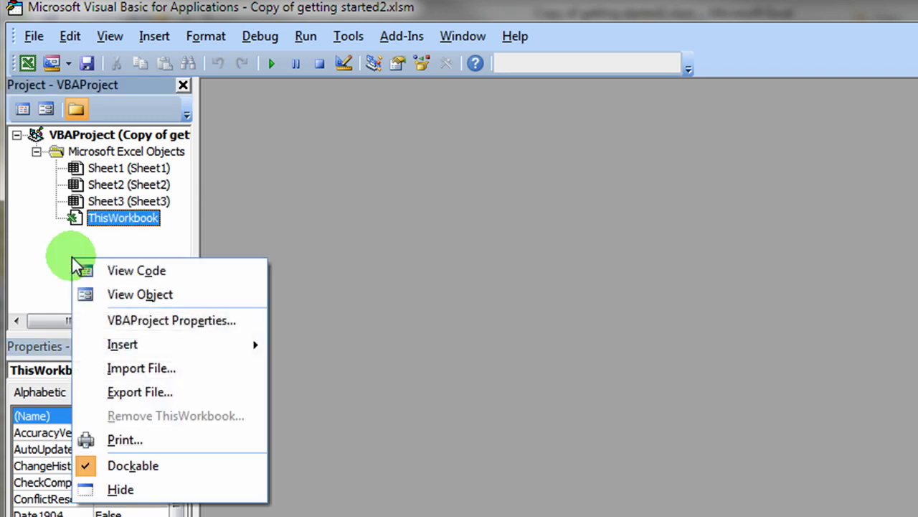
{"action": "mouse_move", "coordinate": [145, 343]}
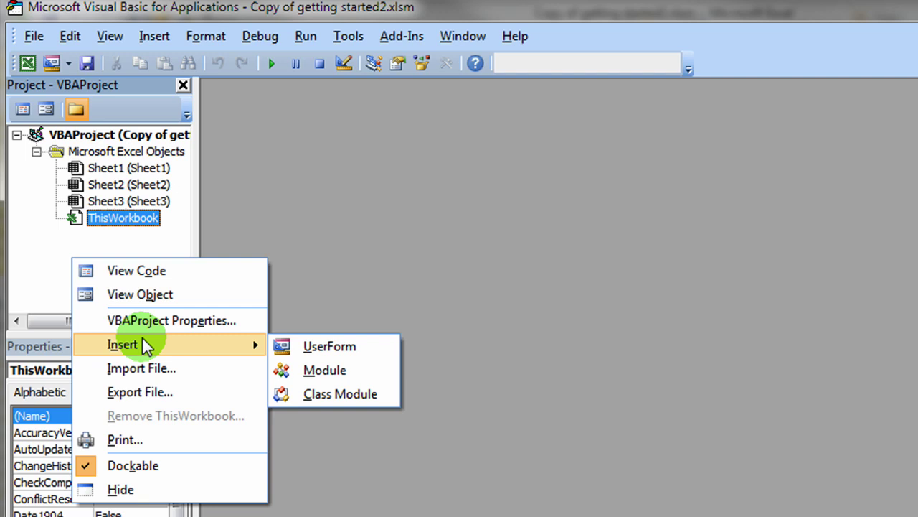
{"action": "left_click", "coordinate": [334, 373]}
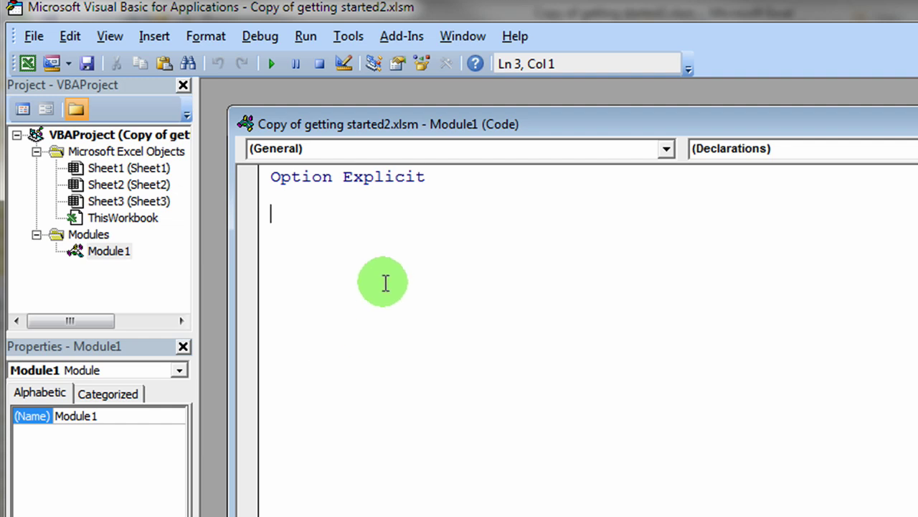
{"action": "left_click", "coordinate": [104, 252]}
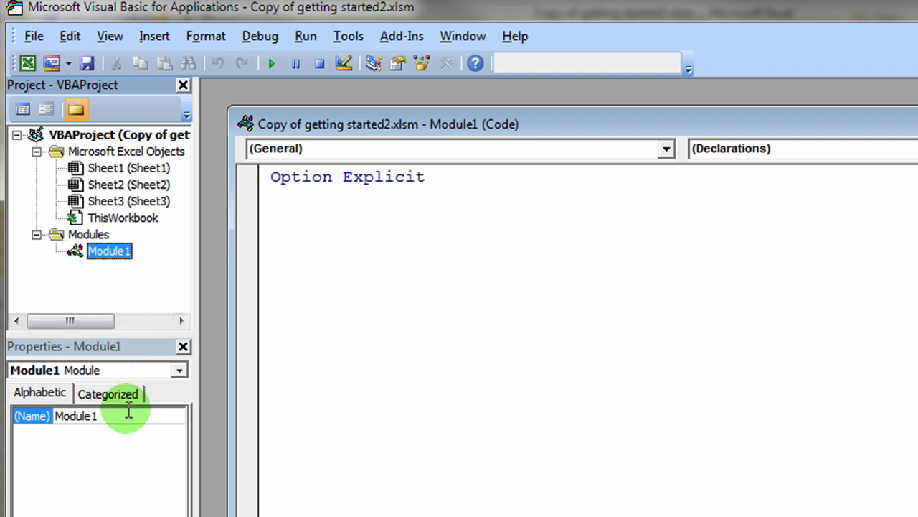
Step: Rename the new module to PeterCode
{"action": "double_click", "coordinate": [68, 417]}
{"action": "left_click", "coordinate": [50, 418]}
{"action": "left_click", "coordinate": [103, 416]}
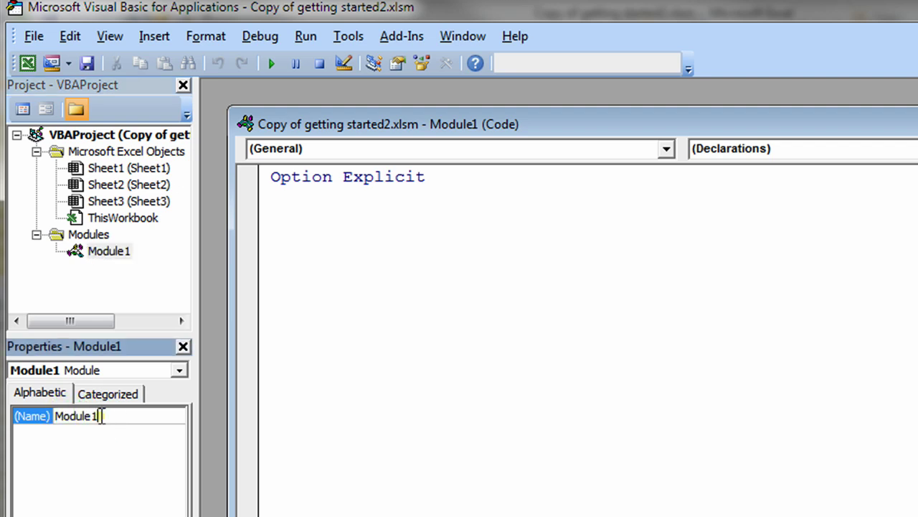
{"action": "double_click", "coordinate": [62, 419]}
{"action": "left_click", "coordinate": [51, 416]}
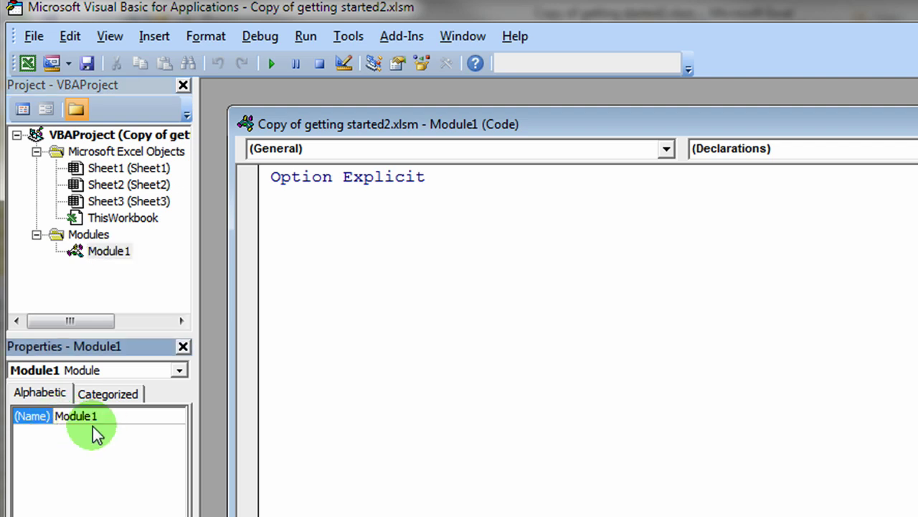
{"action": "left_click_drag", "start_coordinate": [106, 416], "coordinate": [56, 420]}
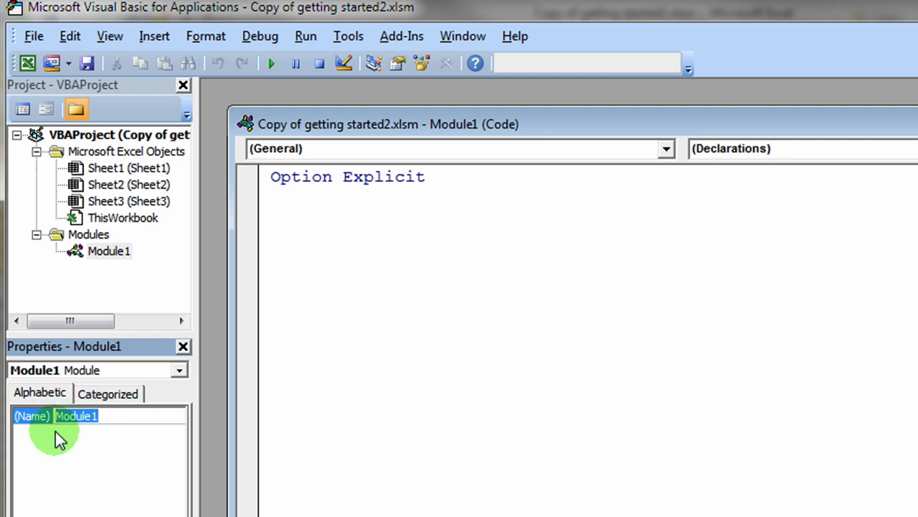
{"action": "type", "text": "Peter"}
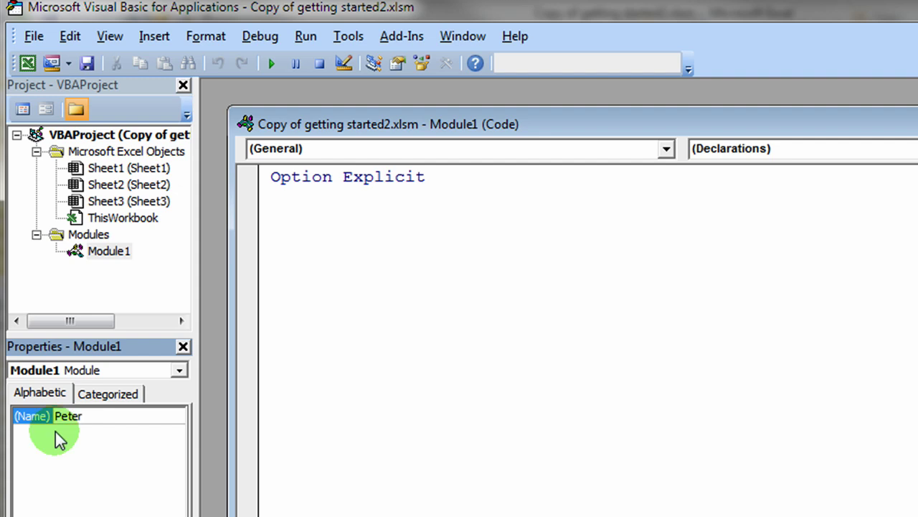
{"action": "type", "text": "Code"}
{"action": "key", "text": "Return"}
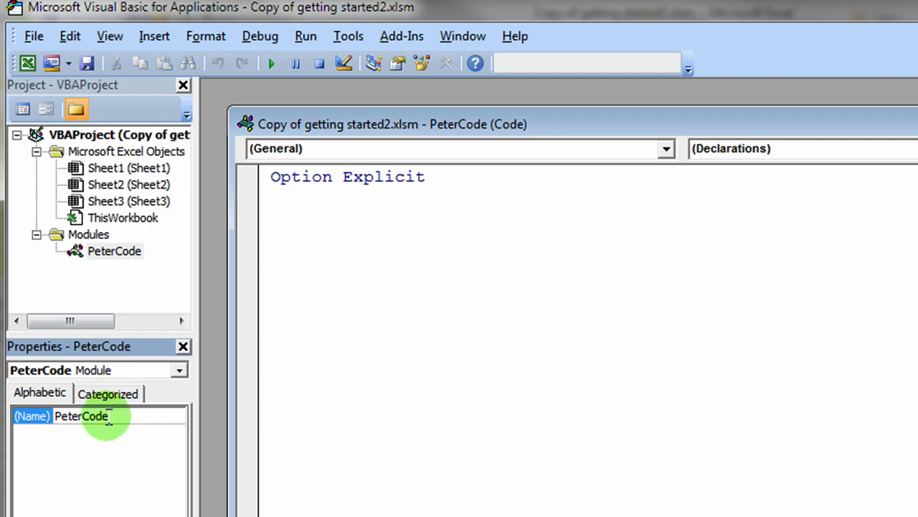
Step: Start a Sub procedure named hello beneath the Option Explicit line in the module
{"action": "left_click", "coordinate": [358, 233]}
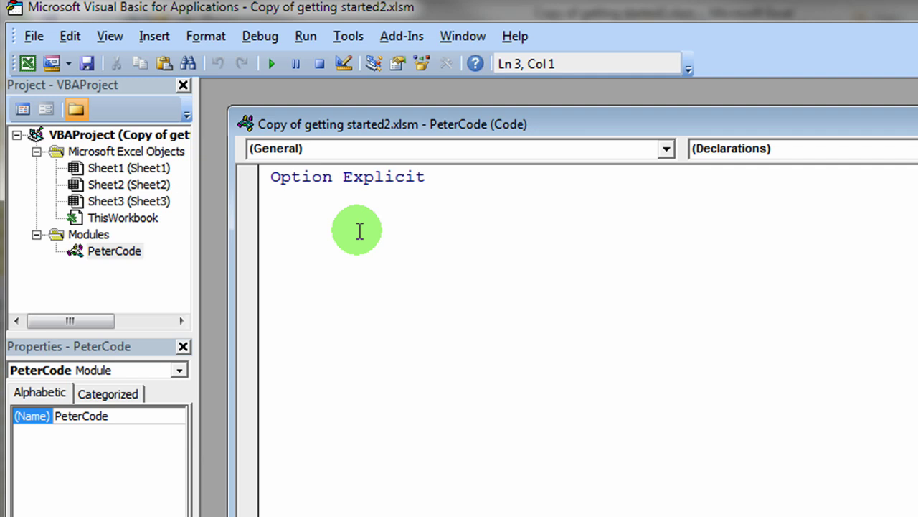
{"action": "type", "text": "sub hello"}
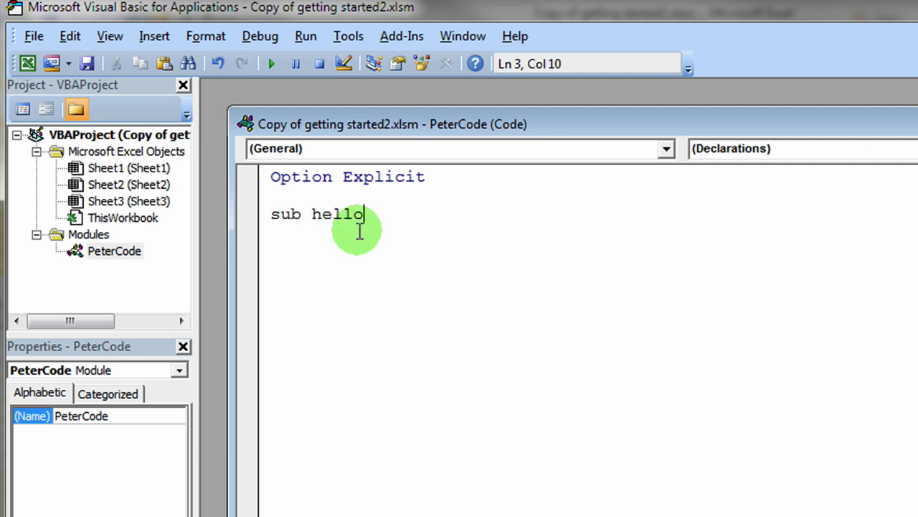
{"action": "key", "text": "Return"}
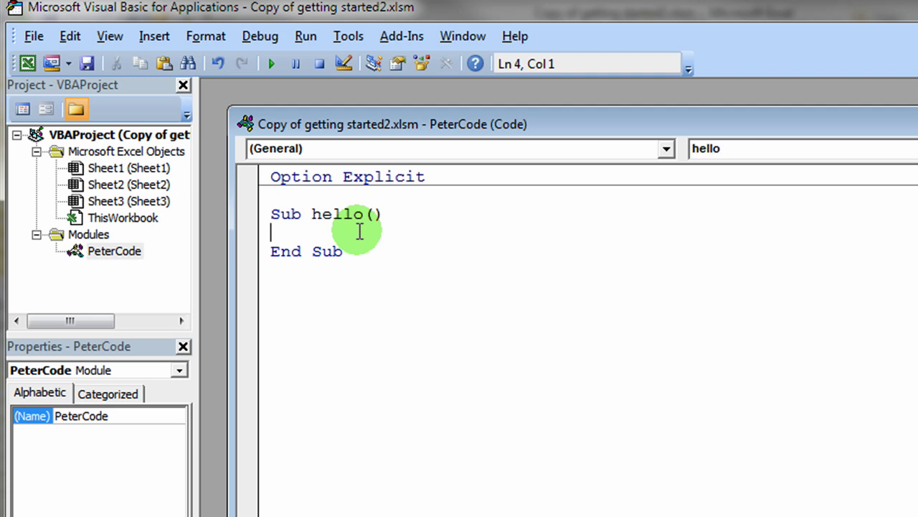
Step: Add an indented MsgBox statement inside the hello procedure with the prompt "hello world"
{"action": "key", "text": "Tab"}
{"action": "type", "text": "msgbox "}
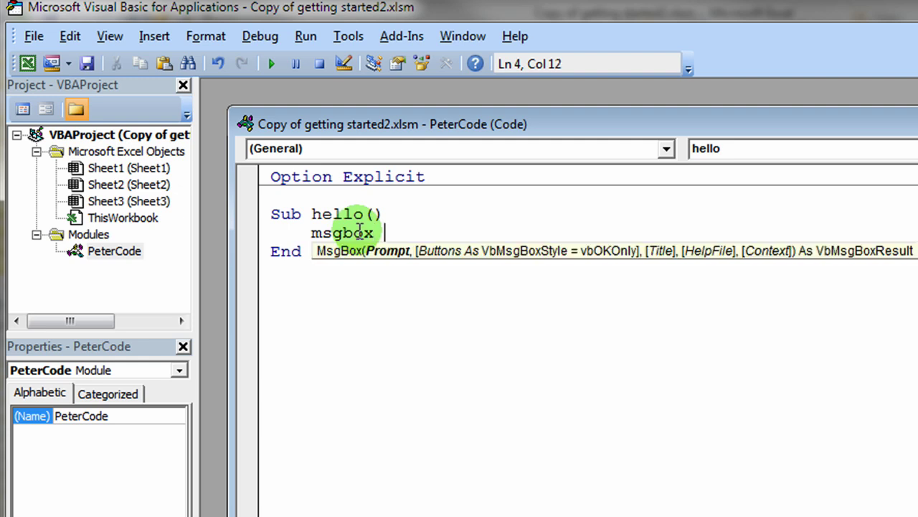
{"action": "type", "text": "\"hello"}
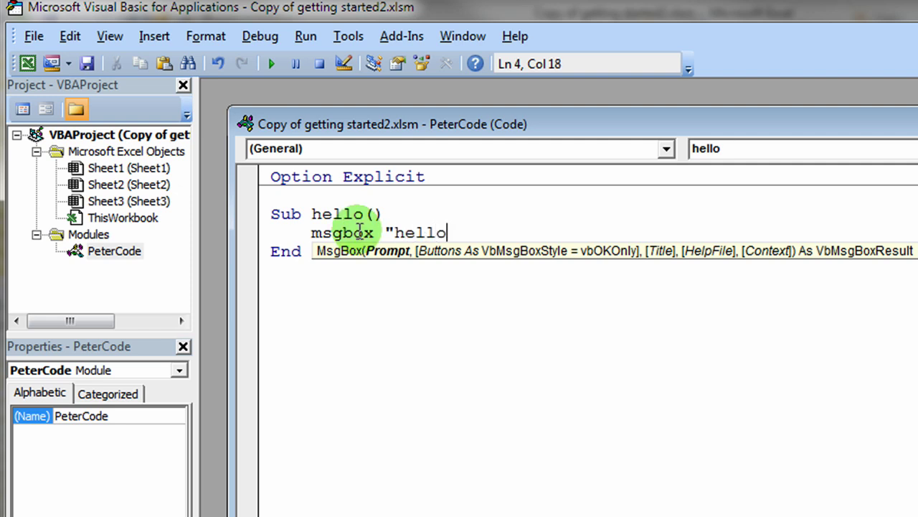
{"action": "type", "text": " world\""}
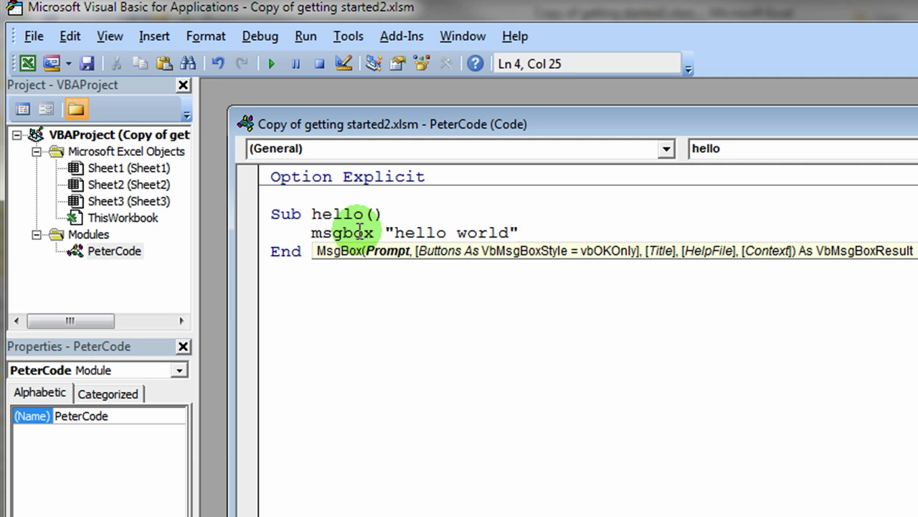
{"action": "left_click", "coordinate": [420, 296]}
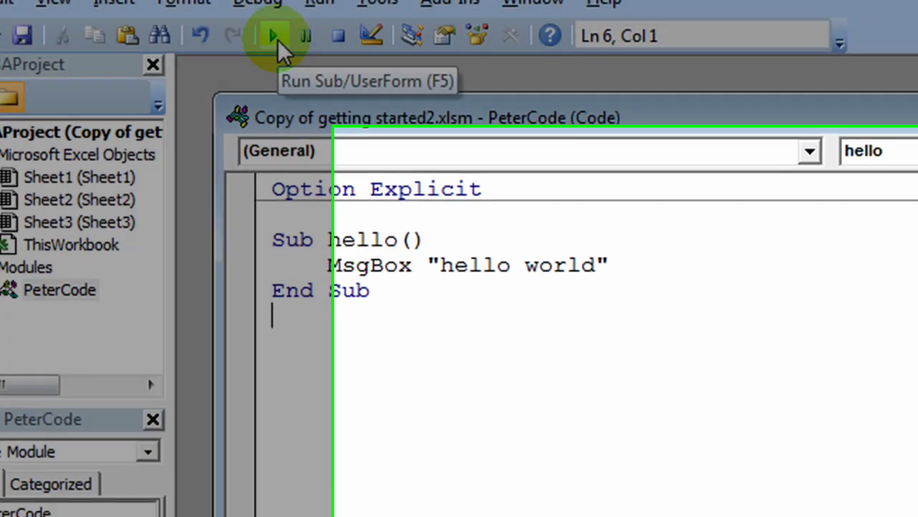
Step: Run the hello macro and dismiss its message box
{"action": "left_click", "coordinate": [372, 75]}
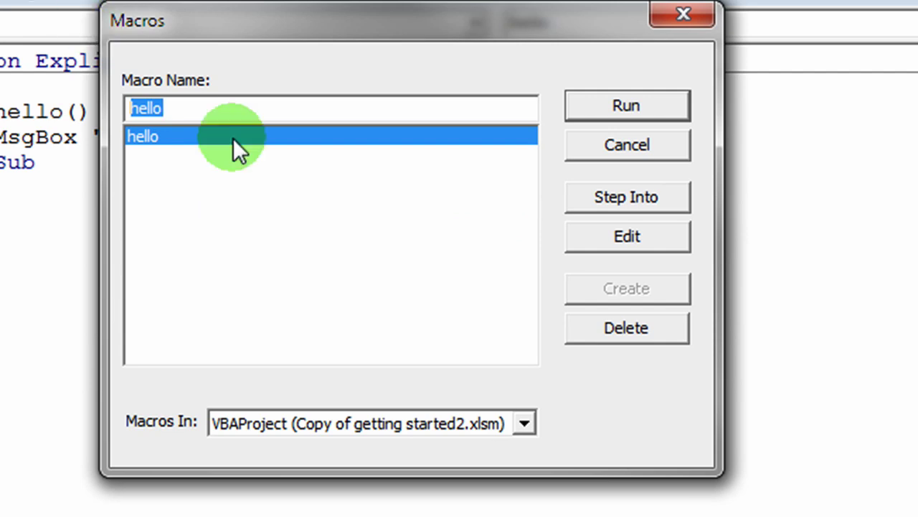
{"action": "left_click", "coordinate": [643, 108]}
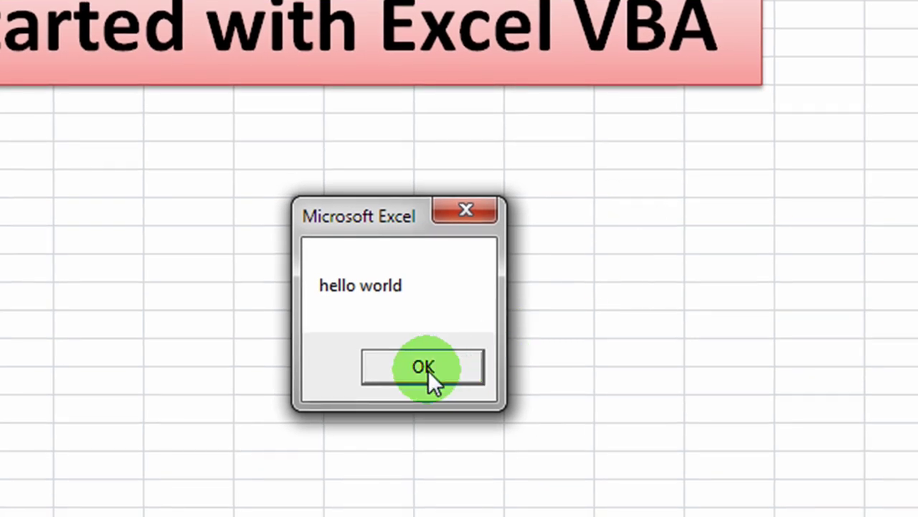
{"action": "left_click", "coordinate": [425, 368]}
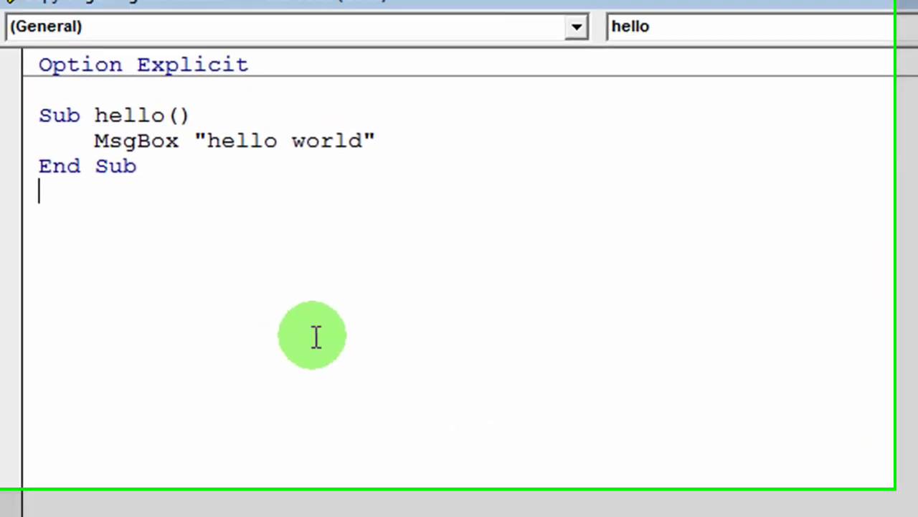